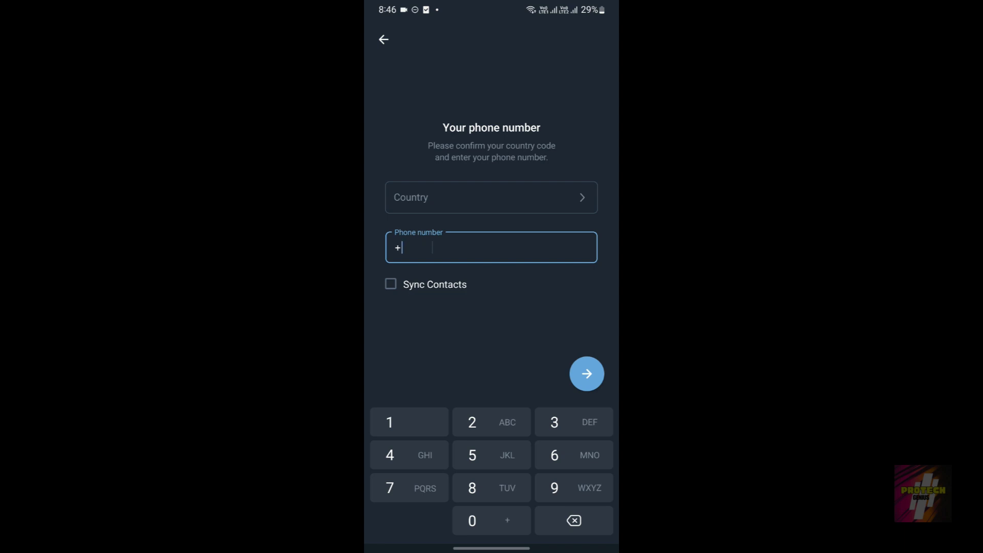
# Leave Telegram for the launcher, page through the apps, and open then close the TextNow folder
pyautogui.moveTo(464, 547); pyautogui.dragTo(527, 390)
pyautogui.moveTo(599, 202)
pyautogui.mouseDown()
pyautogui.moveTo(553, 200)
pyautogui.moveTo(552, 76)
pyautogui.mouseUp()
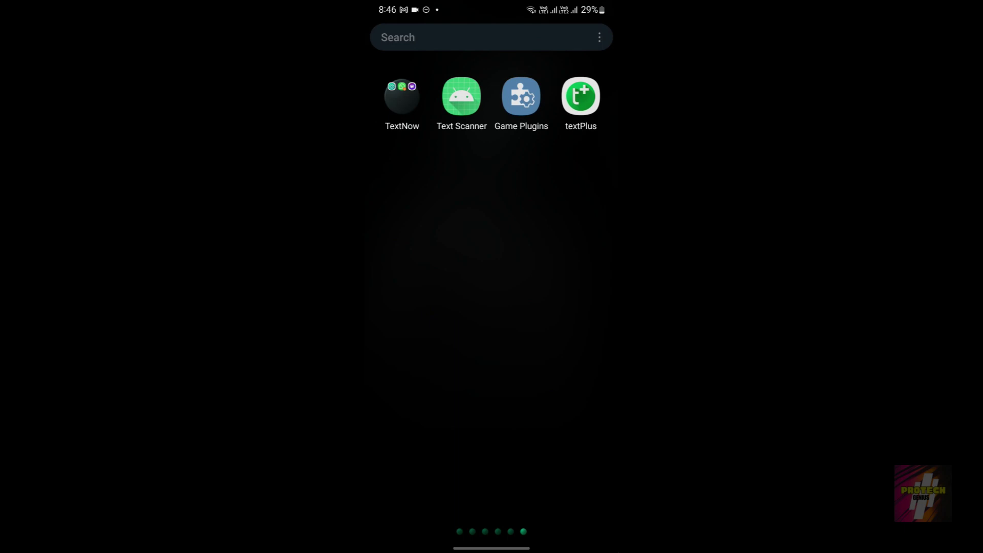
pyautogui.click(401, 97)
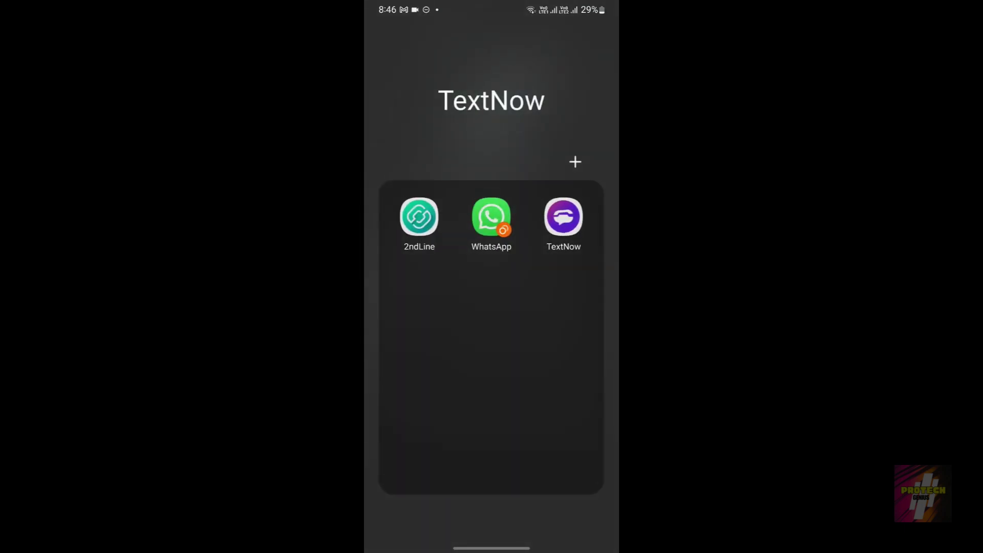
pyautogui.moveTo(366, 325); pyautogui.dragTo(401, 325)
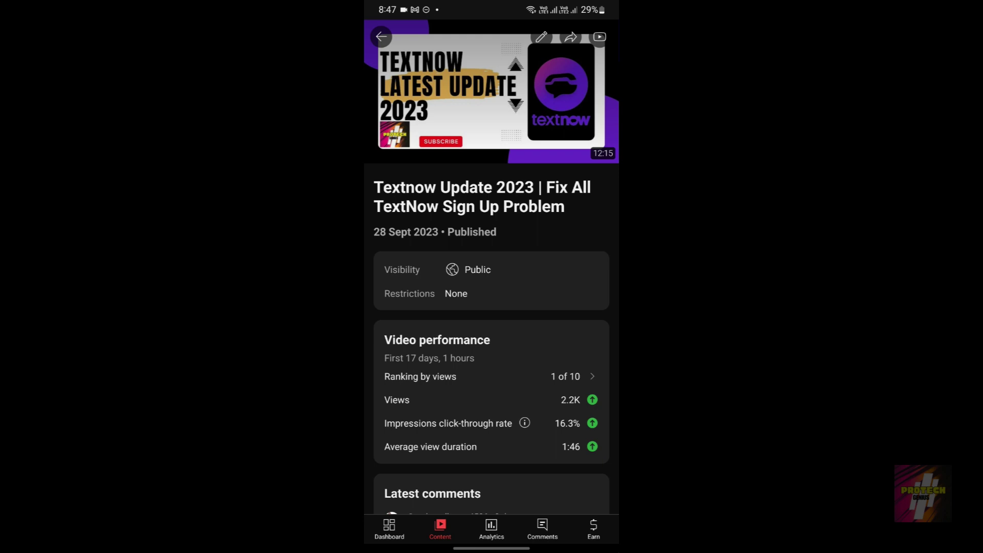
# Scroll the Textnow Update 2023 video stats, then swipe to the 27 Sept TextNow sign-up video
pyautogui.scroll(-2, 492, 266)
pyautogui.scroll(2, 491, 267)
pyautogui.moveTo(563, 308); pyautogui.dragTo(410, 307)
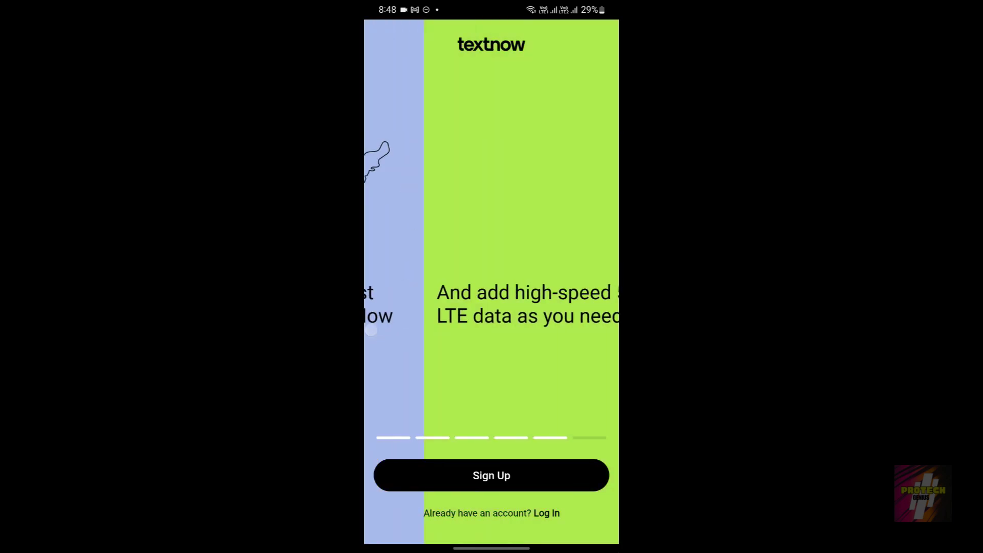
pyautogui.moveTo(491, 548); pyautogui.dragTo(491, 358)
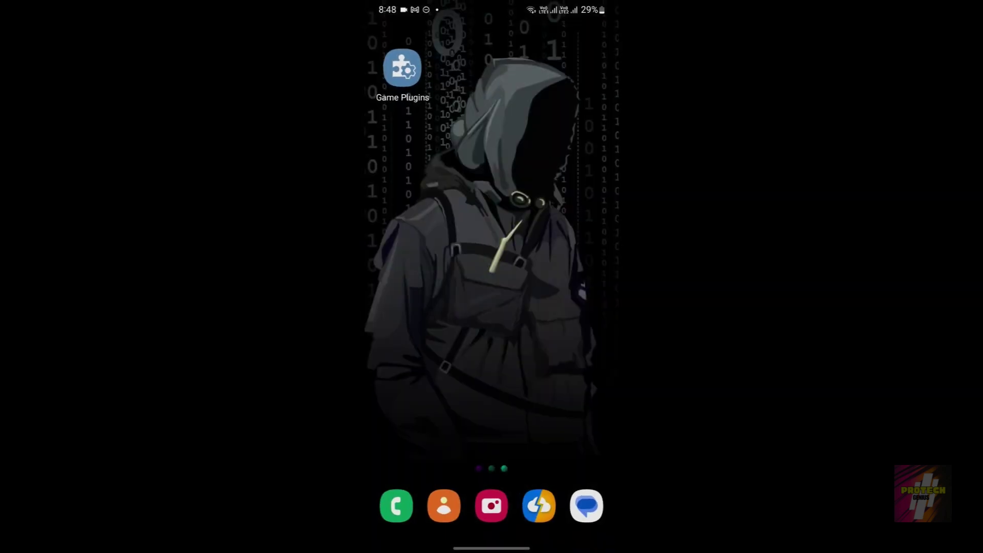
pyautogui.moveTo(572, 460); pyautogui.dragTo(573, 297)
pyautogui.moveTo(492, 548); pyautogui.dragTo(491, 358)
pyautogui.moveTo(420, 256); pyautogui.dragTo(563, 256)
pyautogui.click(509, 281)
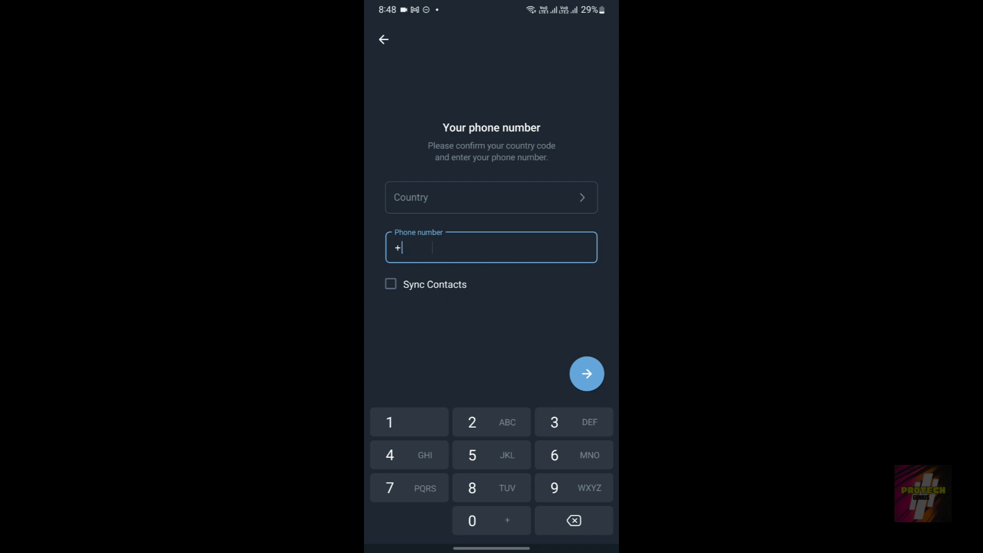
# Leave Telegram's sign-in screen and open the installed apps list to launch textPlus
pyautogui.moveTo(491, 543); pyautogui.dragTo(501, 428)
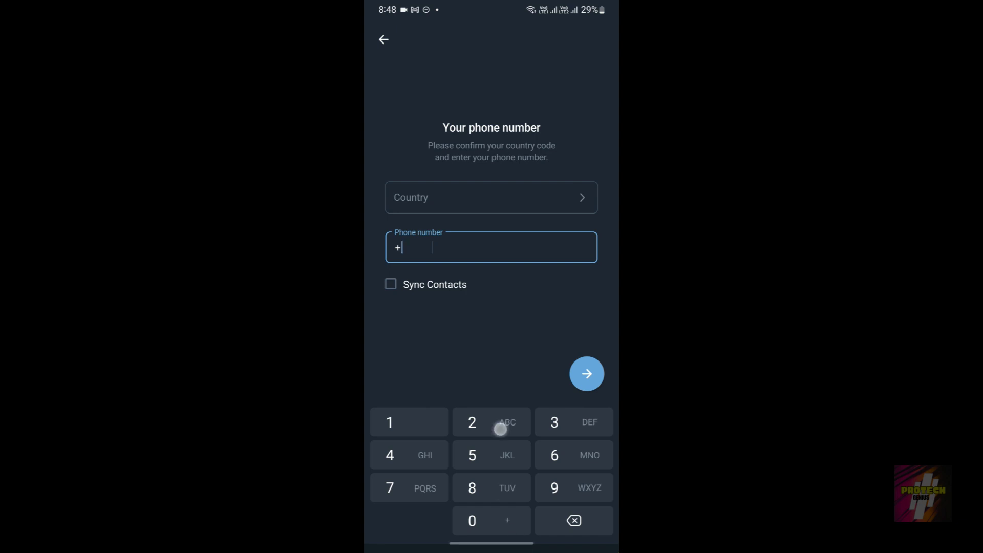
pyautogui.moveTo(491, 359); pyautogui.dragTo(492, 154)
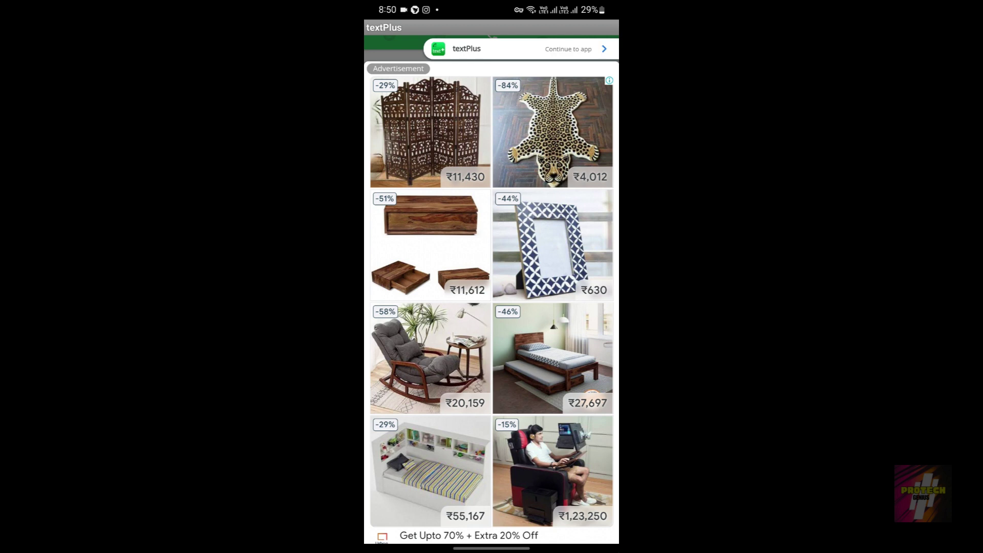
# Dismiss the textPlus furniture ad and bring up Recents to switch to WhatsApp
pyautogui.click(604, 48)
pyautogui.moveTo(492, 547); pyautogui.dragTo(492, 410)
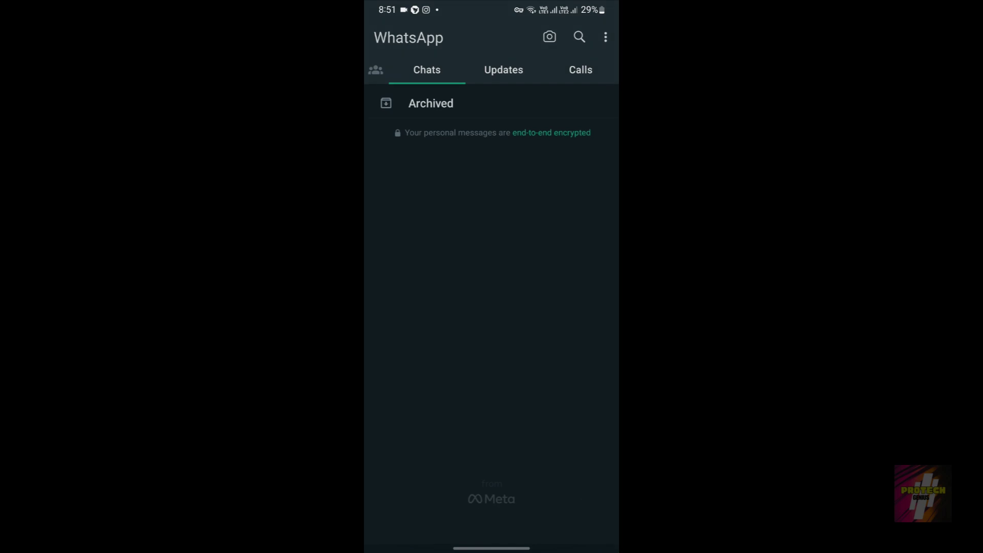
# Open WhatsApp Settings and view the Profile page showing the registered phone number
pyautogui.click(607, 46)
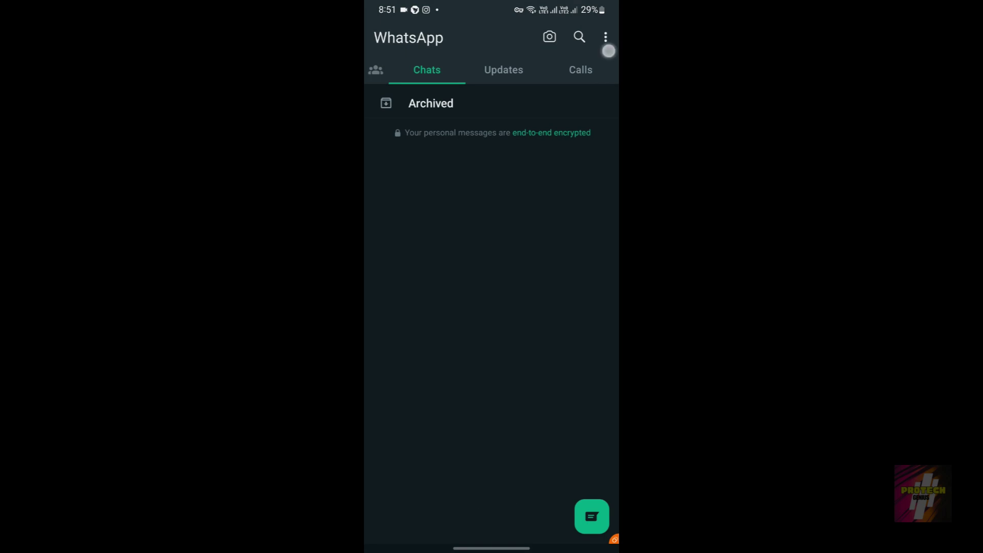
pyautogui.click(570, 193)
pyautogui.click(440, 83)
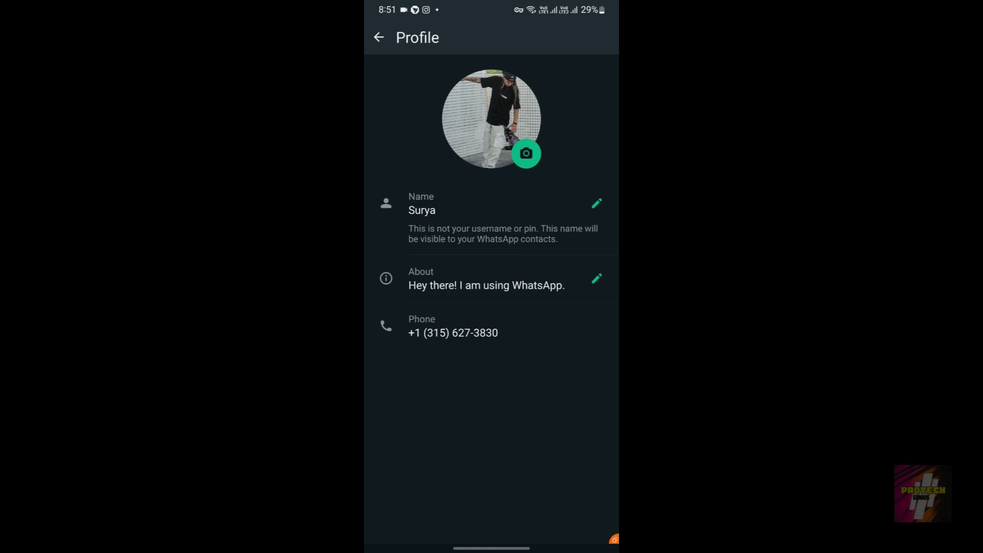
# Launch textPlus, copy its US number from the account menu page, and head back to Telegram
pyautogui.moveTo(452, 544); pyautogui.dragTo(446, 358)
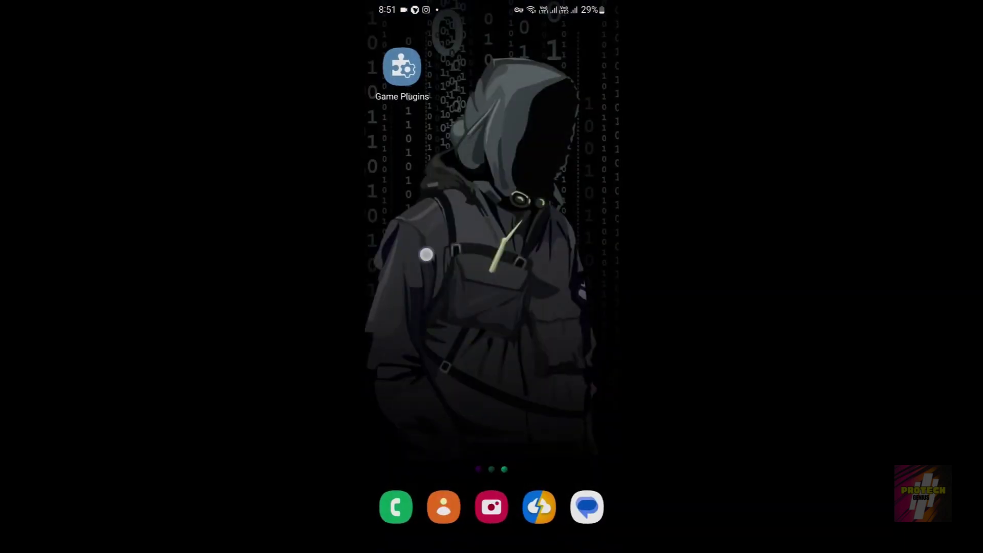
pyautogui.moveTo(423, 255); pyautogui.dragTo(423, 128)
pyautogui.click(580, 96)
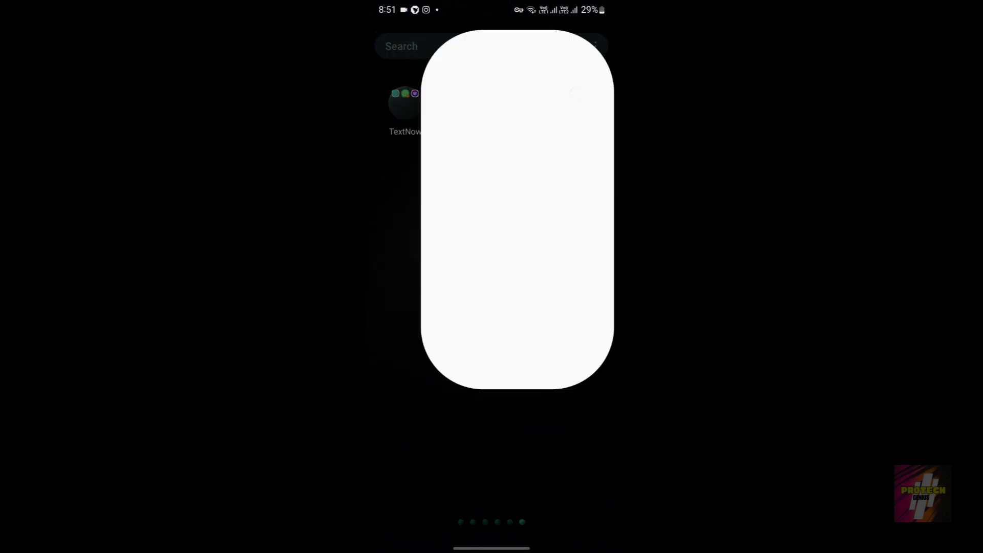
pyautogui.moveTo(563, 256); pyautogui.dragTo(410, 256)
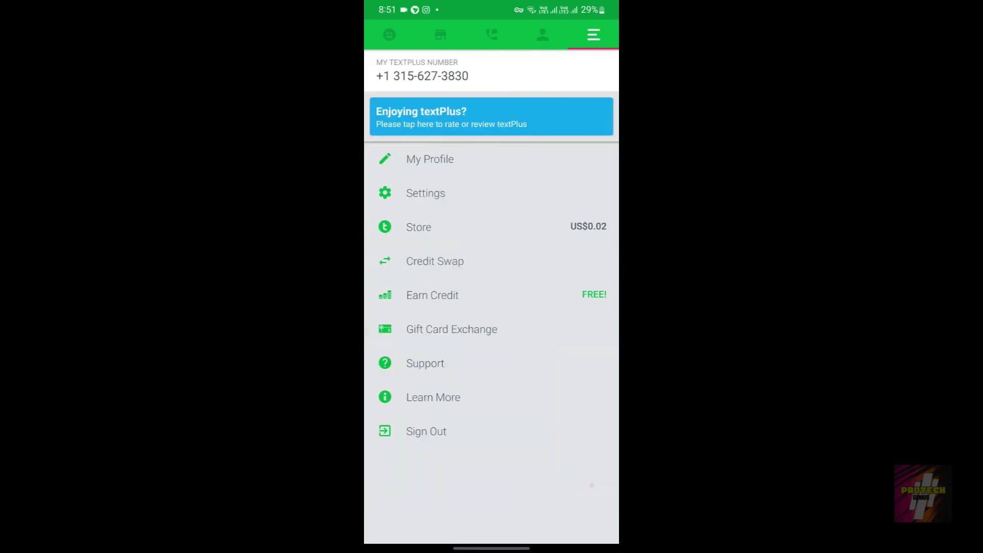
pyautogui.click(422, 72)
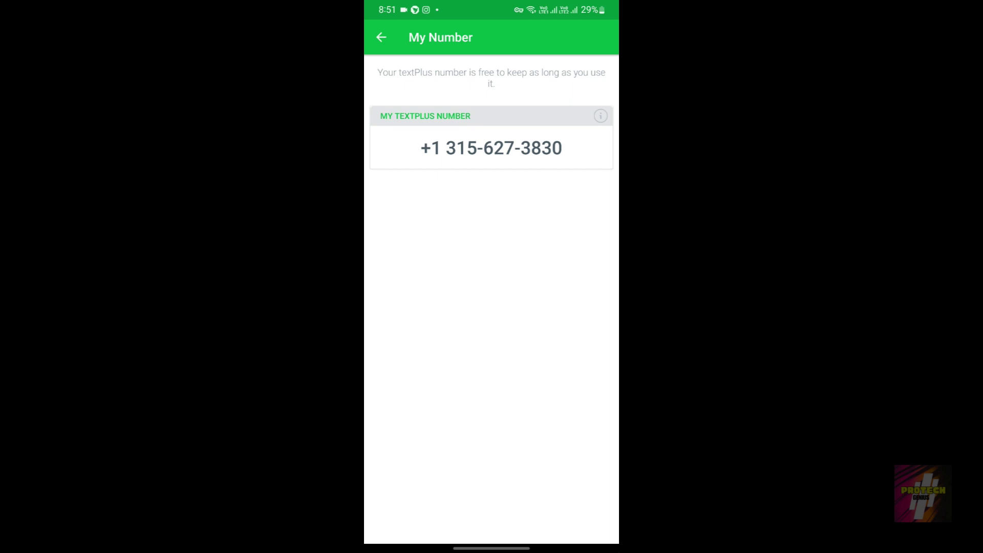
pyautogui.click(556, 152)
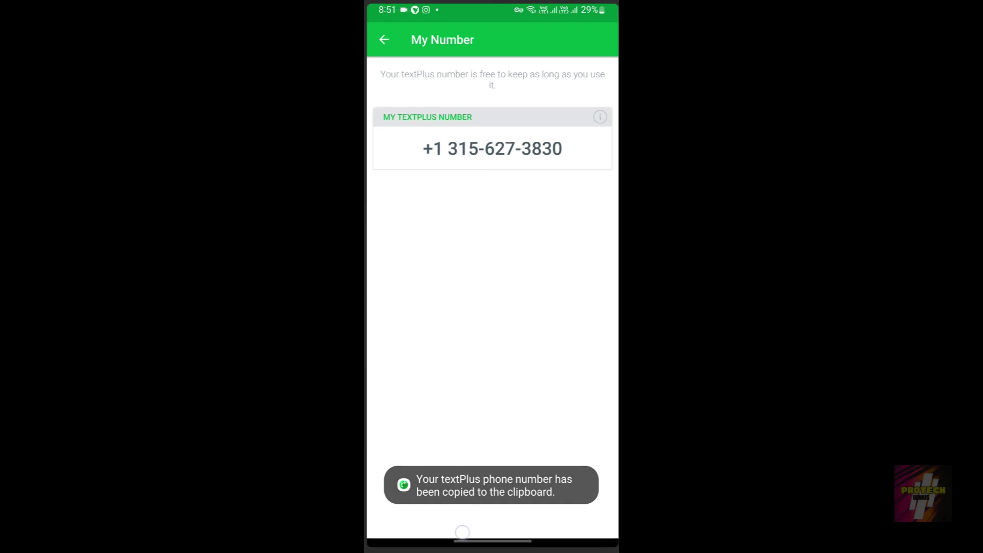
pyautogui.moveTo(461, 524); pyautogui.dragTo(481, 307)
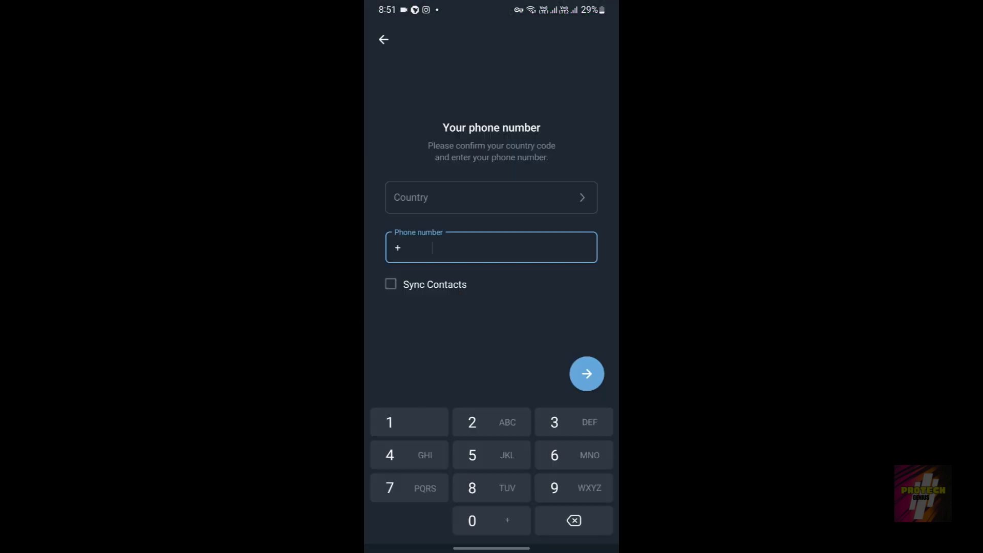
# Choose USA as the country in Telegram's country list
pyautogui.click(461, 197)
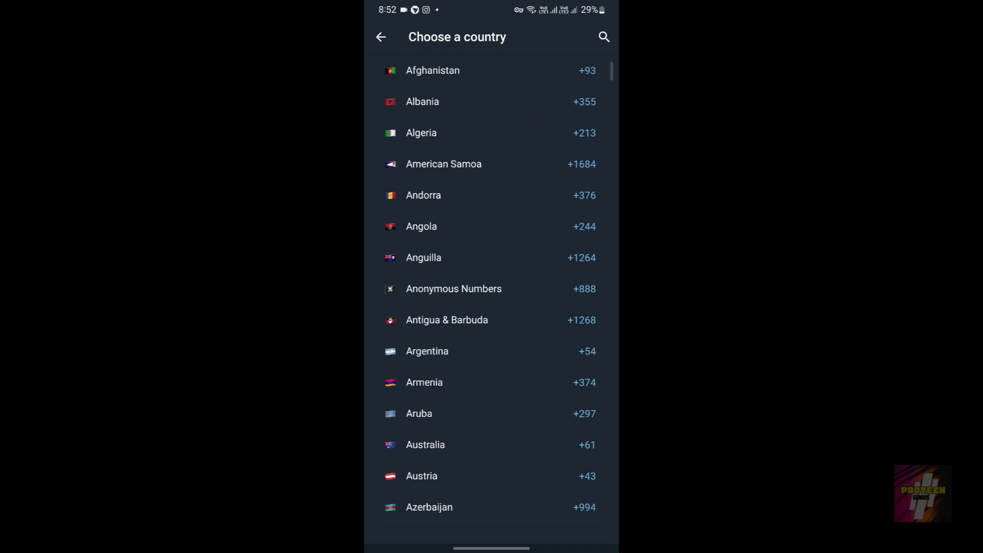
pyautogui.scroll(-15, 552, 397)
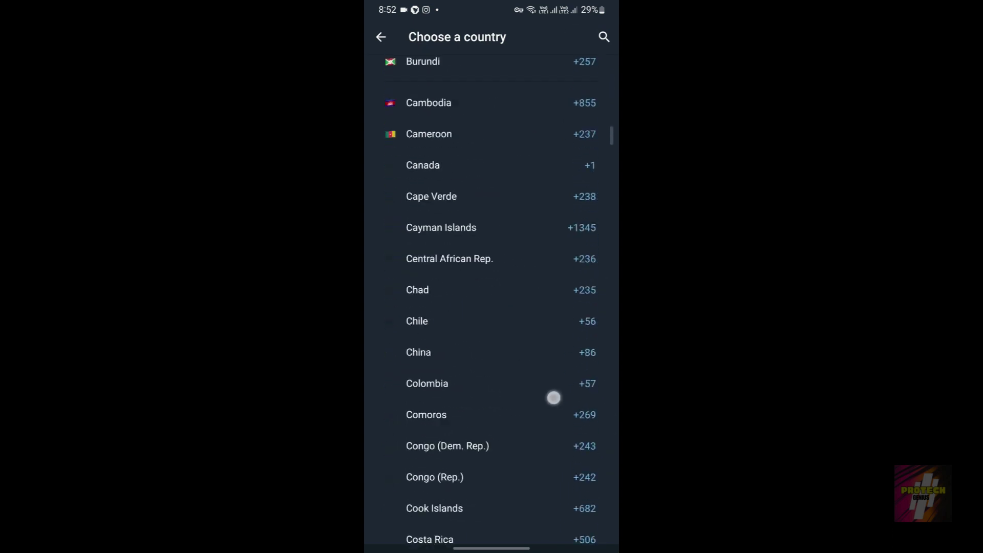
pyautogui.scroll(-20, 596, 271)
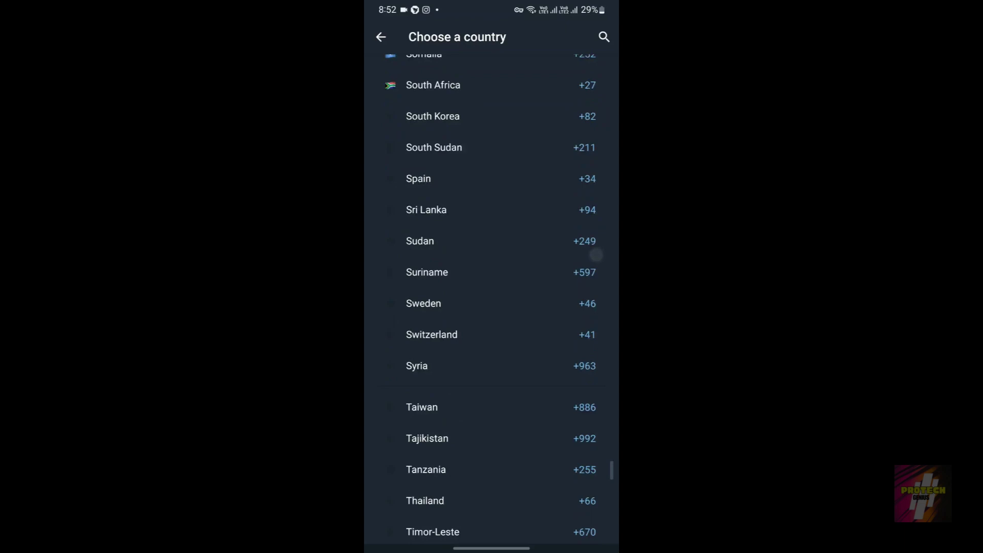
pyautogui.scroll(3, 546, 382)
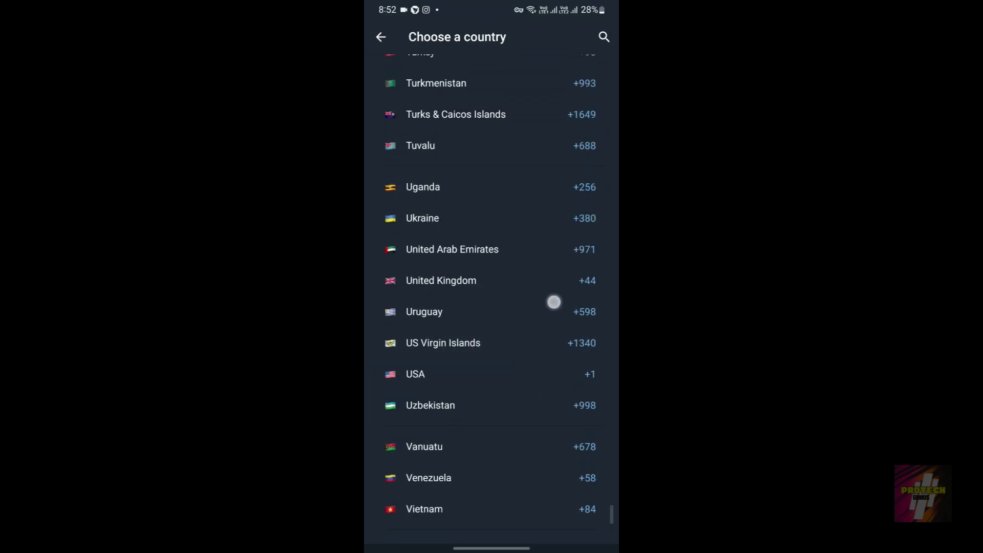
pyautogui.scroll(2, 553, 302)
pyautogui.click(538, 419)
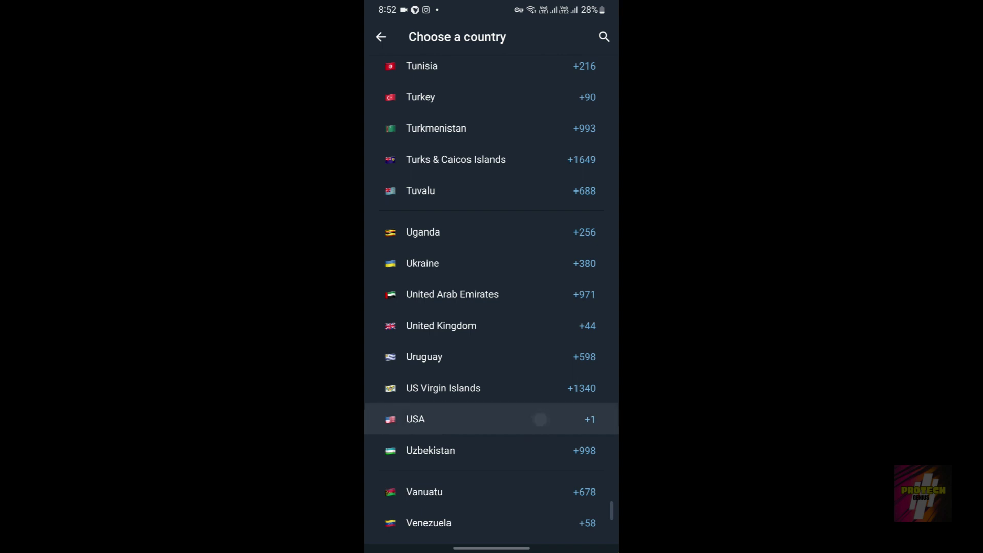
# Paste the copied textPlus number into the phone field and correct its leading digits
pyautogui.click(461, 243)
pyautogui.click(441, 248)
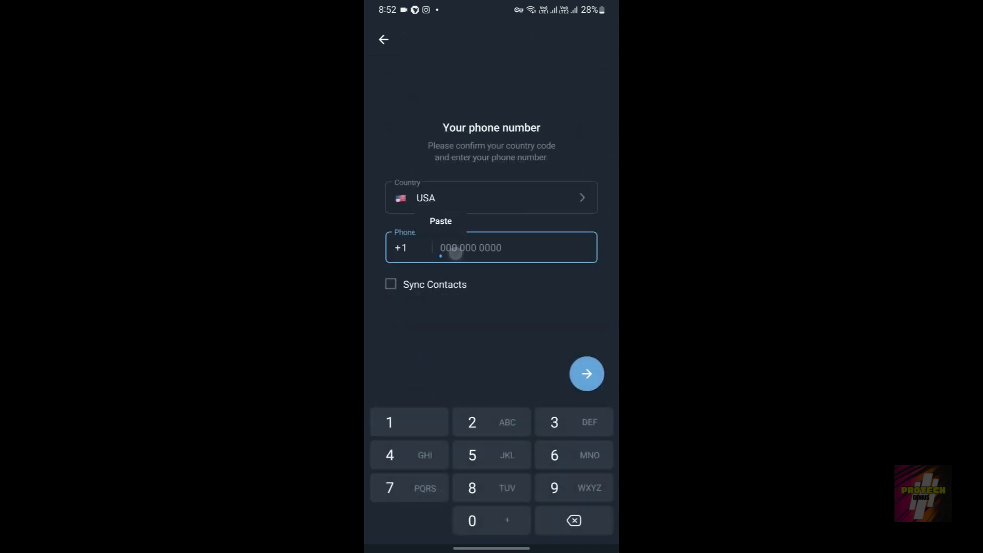
pyautogui.click(439, 221)
pyautogui.click(441, 256)
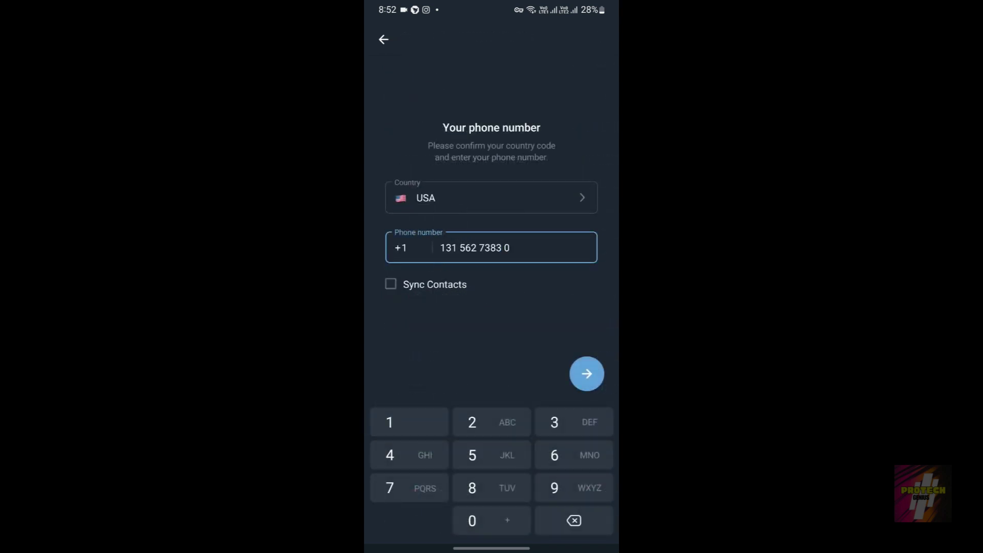
pyautogui.click(445, 248)
pyautogui.click(574, 488)
pyautogui.click(573, 520)
pyautogui.click(573, 520)
pyautogui.click(541, 251)
# Submit the number, compare it against textPlus, and confirm it as correct
pyautogui.click(587, 373)
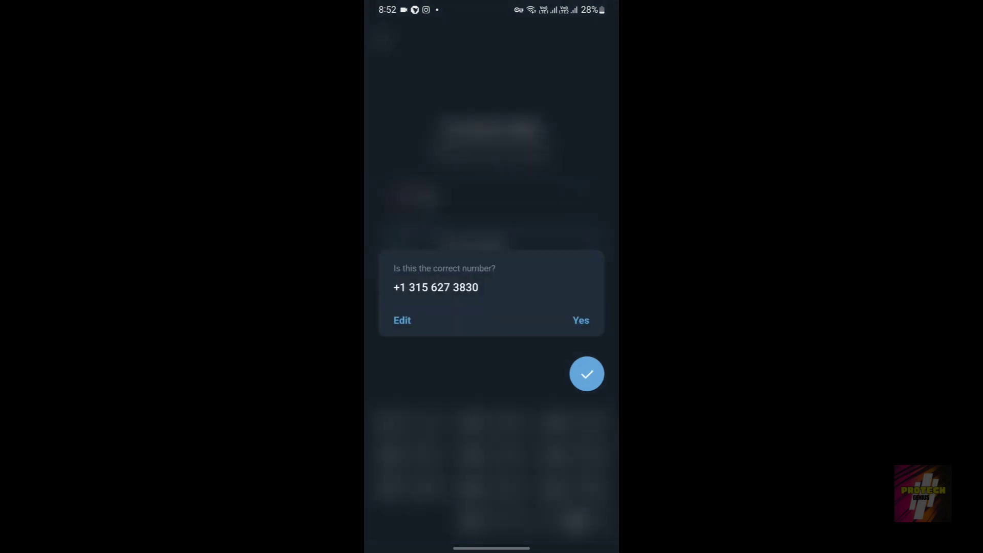
pyautogui.moveTo(510, 516); pyautogui.dragTo(509, 492)
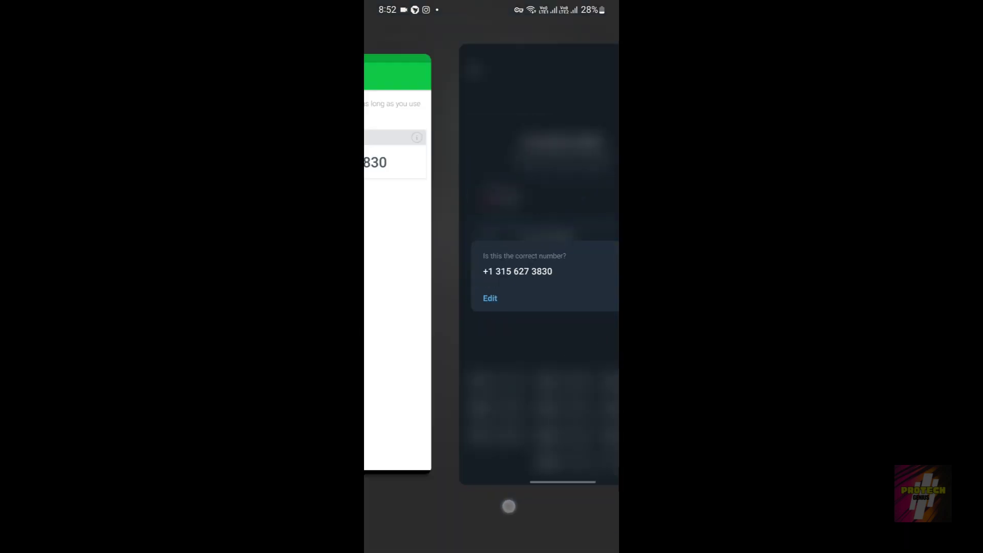
pyautogui.moveTo(473, 304); pyautogui.dragTo(378, 304)
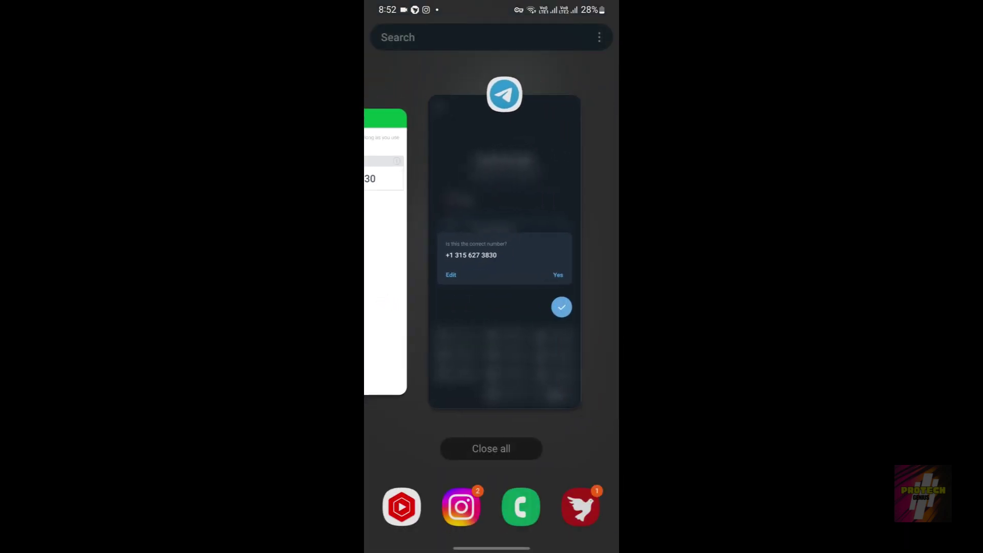
pyautogui.click(491, 256)
pyautogui.click(581, 320)
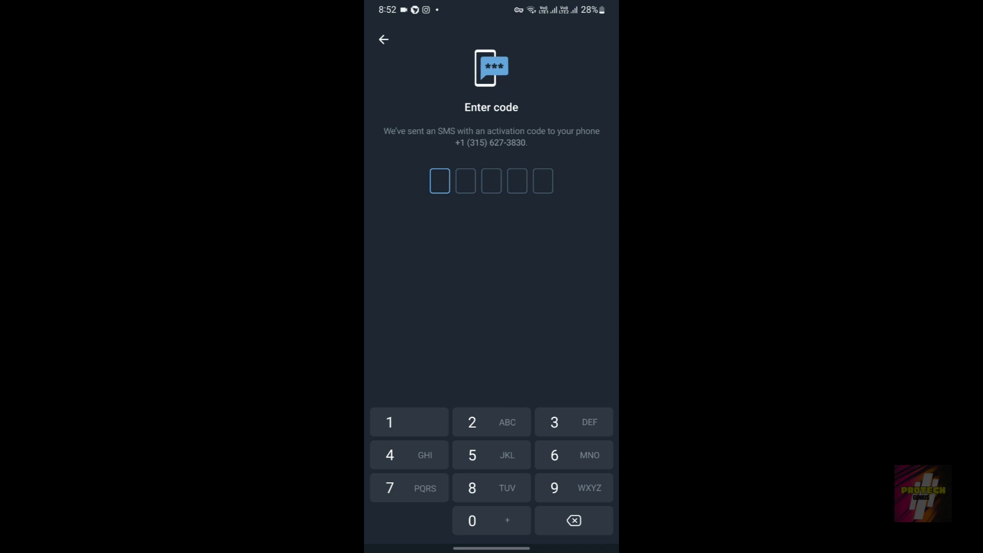
# Switch to textPlus and open the inbox conversations looking for a Telegram code
pyautogui.moveTo(491, 547)
pyautogui.mouseDown()
pyautogui.moveTo(509, 507)
pyautogui.moveTo(509, 389)
pyautogui.mouseUp()
pyautogui.moveTo(420, 308); pyautogui.dragTo(517, 308)
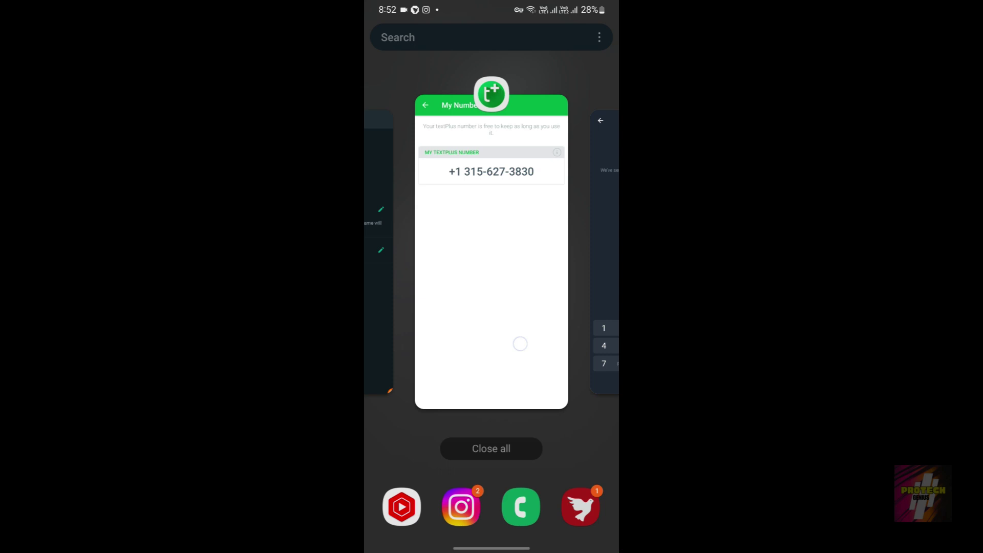
pyautogui.click(520, 342)
pyautogui.moveTo(614, 364); pyautogui.dragTo(561, 364)
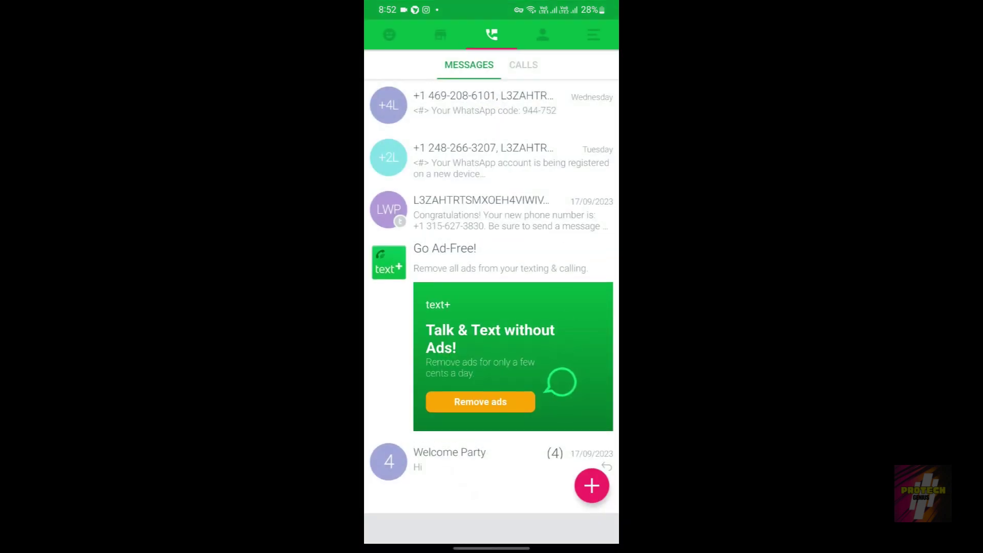
pyautogui.click(581, 162)
pyautogui.click(562, 115)
# Check Telegram's Enter code screen, then reopen textPlus to look at the calls list
pyautogui.moveTo(617, 212); pyautogui.dragTo(551, 212)
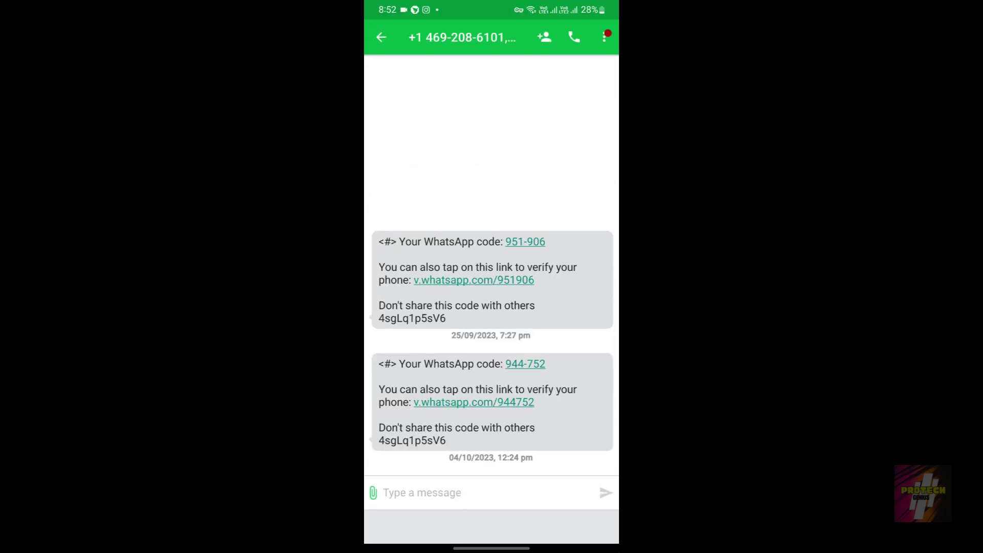
pyautogui.moveTo(468, 520); pyautogui.dragTo(475, 389)
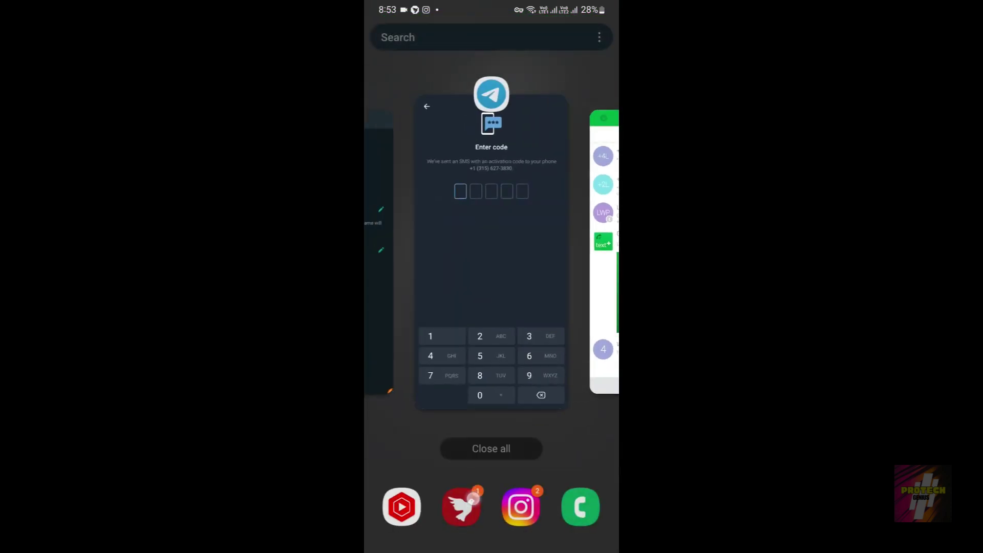
pyautogui.click(510, 280)
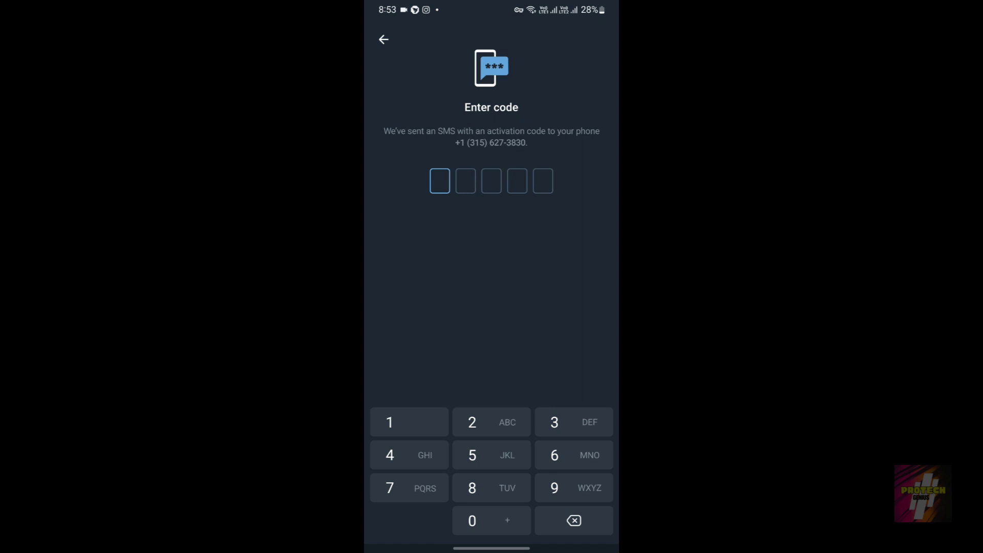
pyautogui.moveTo(473, 542); pyautogui.dragTo(473, 410)
pyautogui.click(470, 224)
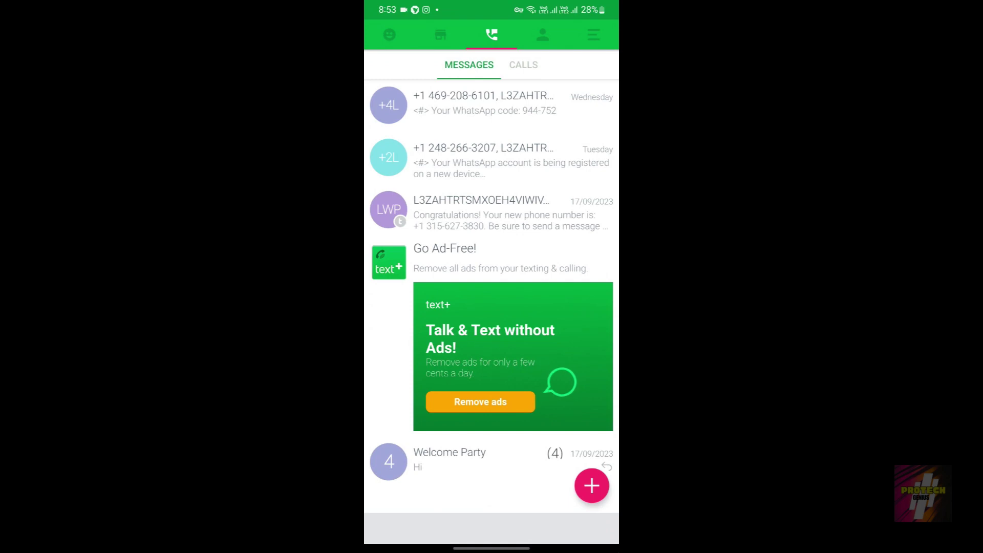
pyautogui.moveTo(563, 292)
pyautogui.mouseDown()
pyautogui.moveTo(409, 292)
pyautogui.moveTo(612, 293)
pyautogui.mouseUp()
# Back in Telegram, edit the number and resubmit the unchanged number to request the code again
pyautogui.moveTo(443, 533); pyautogui.dragTo(444, 476)
pyautogui.click(463, 263)
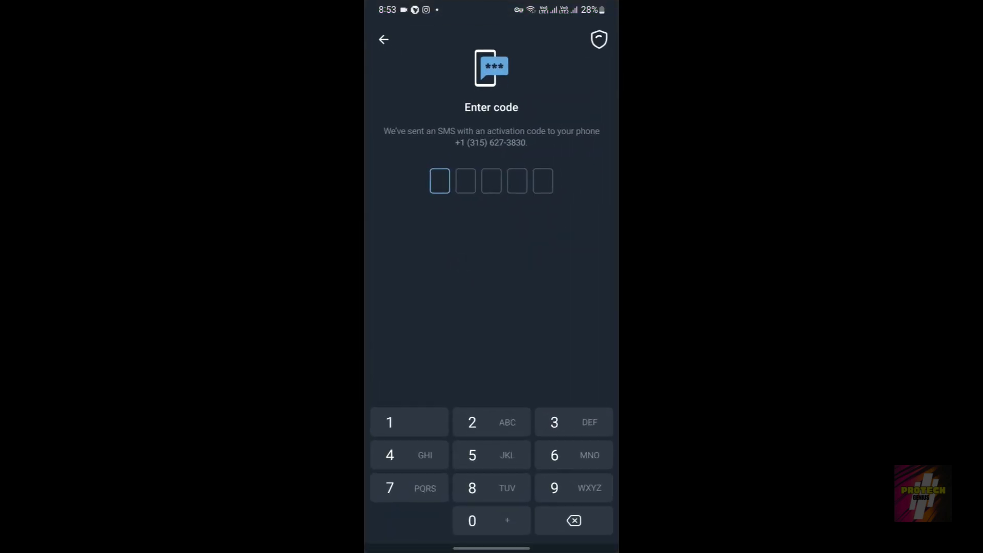
pyautogui.click(562, 293)
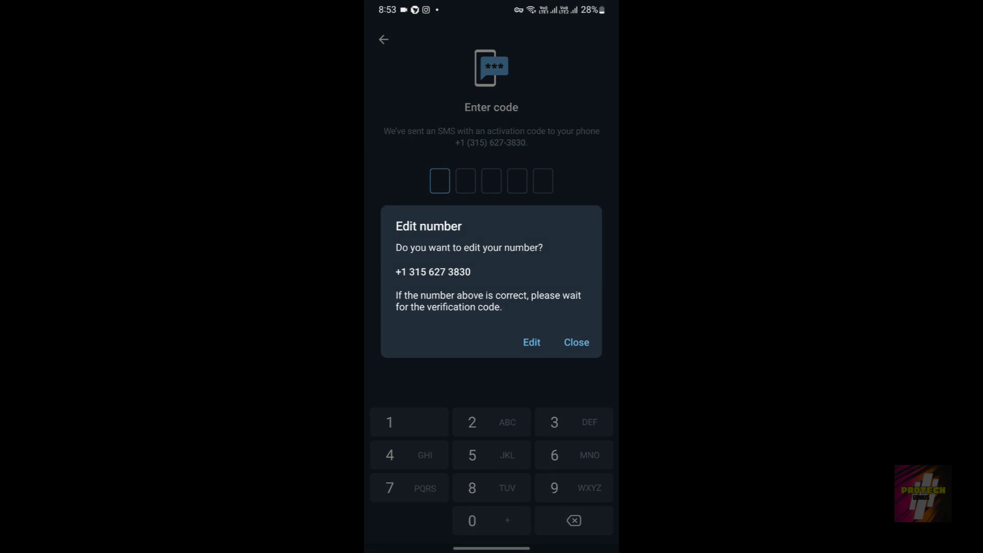
pyautogui.click(530, 343)
pyautogui.click(586, 374)
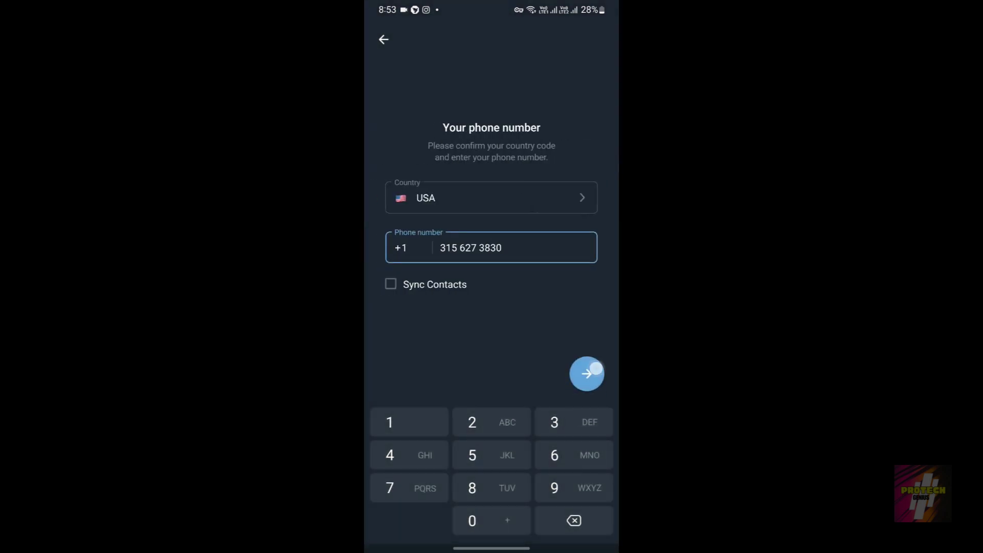
pyautogui.click(579, 322)
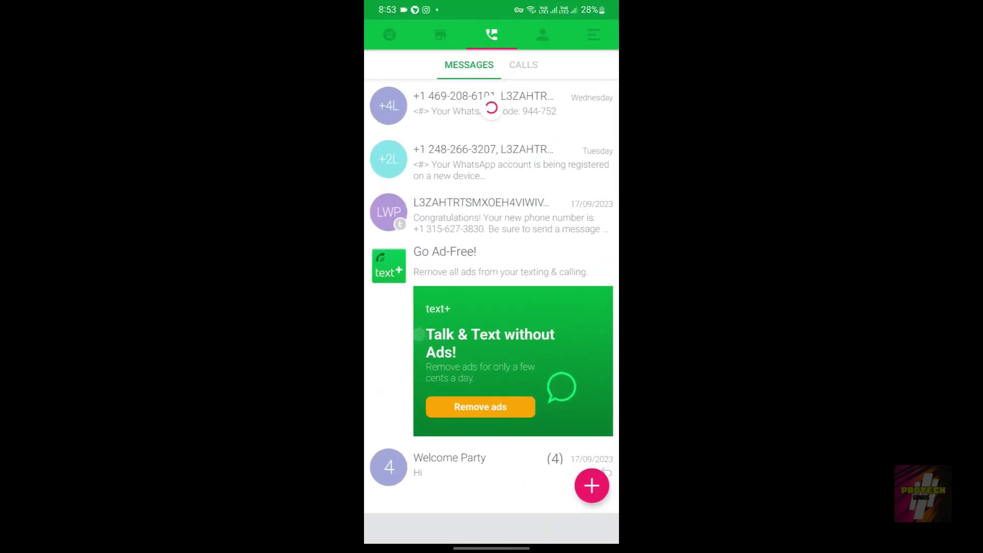
# Return from textPlus to Telegram's Enter code screen through Recents
pyautogui.moveTo(492, 546); pyautogui.dragTo(491, 461)
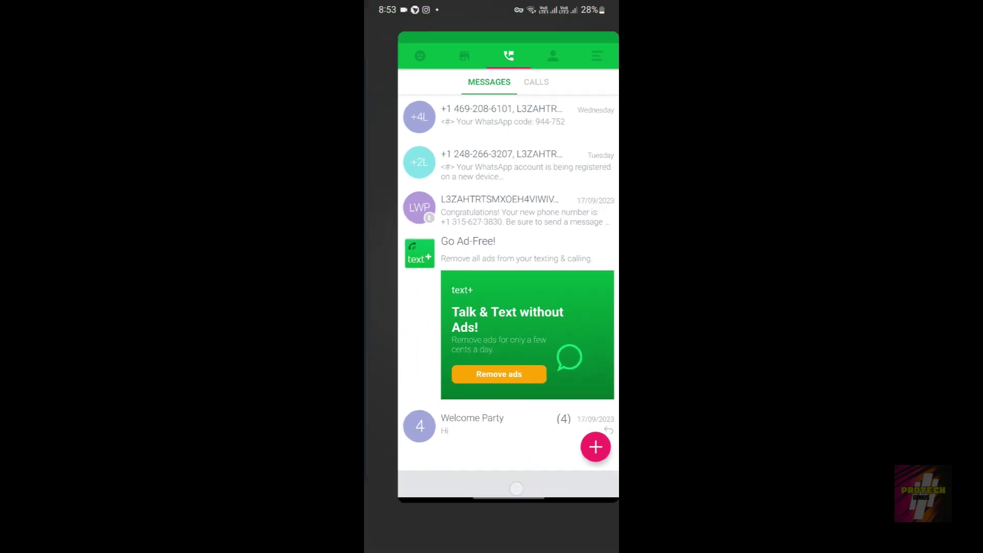
pyautogui.moveTo(409, 240); pyautogui.dragTo(474, 238)
pyautogui.click(475, 239)
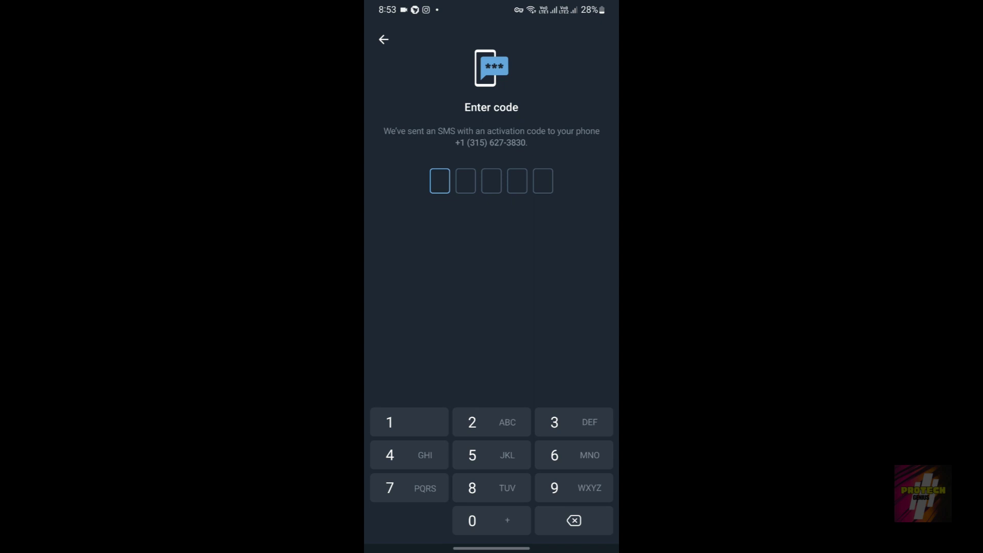
pyautogui.click(391, 55)
# Leave Telegram, open the app drawer and page back to the first launcher page
pyautogui.moveTo(492, 546); pyautogui.dragTo(492, 409)
pyautogui.moveTo(592, 410); pyautogui.dragTo(593, 286)
pyautogui.moveTo(461, 343); pyautogui.dragTo(608, 343)
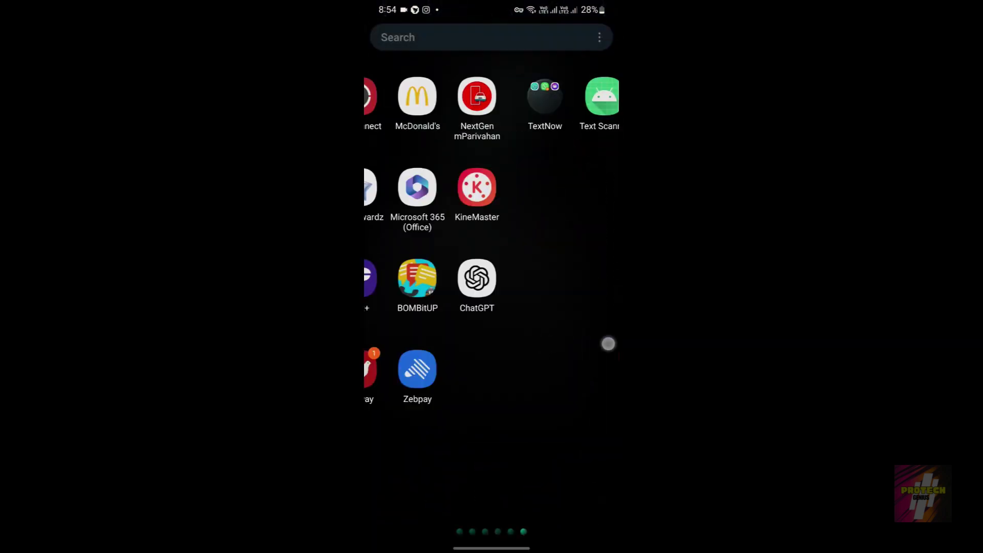
pyautogui.moveTo(435, 307); pyautogui.dragTo(574, 307)
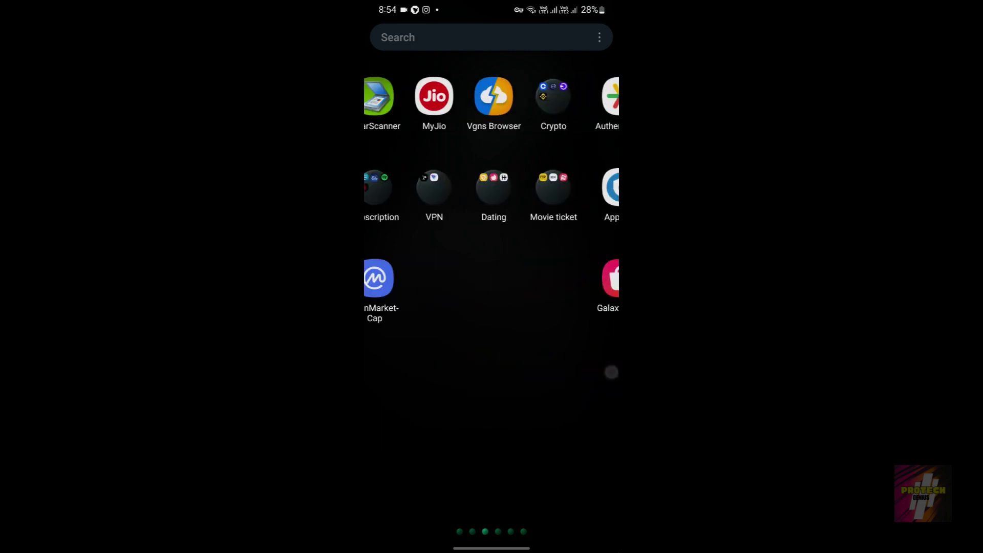
pyautogui.moveTo(436, 354); pyautogui.dragTo(578, 354)
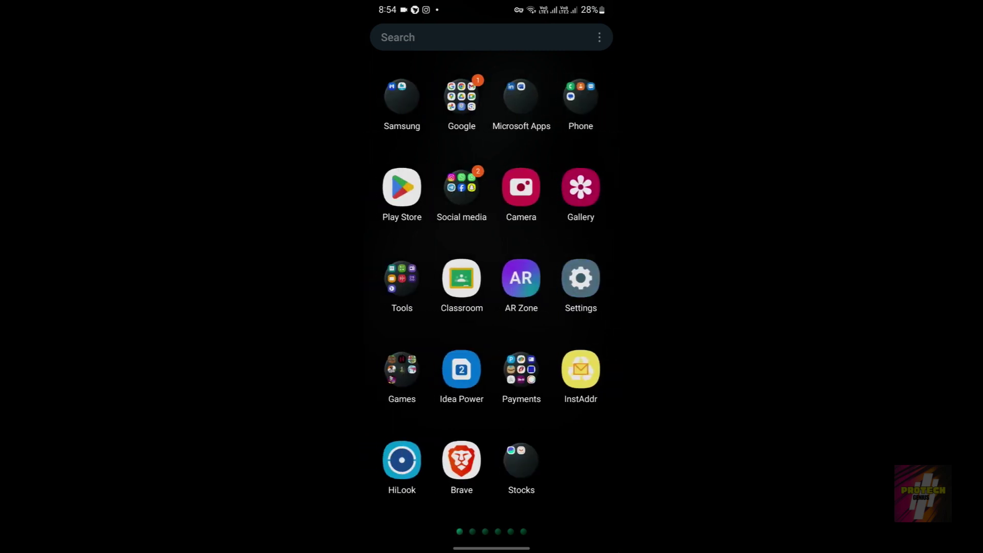
# In the Social media folder, bring up the Telegram and WhatsApp shortcut options
pyautogui.click(464, 198)
pyautogui.click(414, 300)
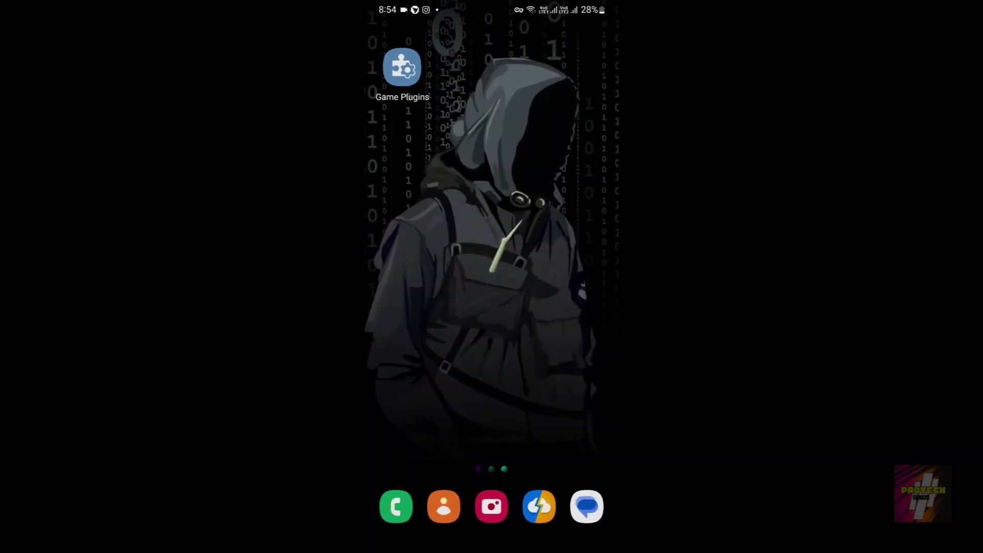
pyautogui.moveTo(509, 218)
pyautogui.mouseDown()
pyautogui.moveTo(494, 233)
pyautogui.moveTo(492, 224)
pyautogui.mouseUp()
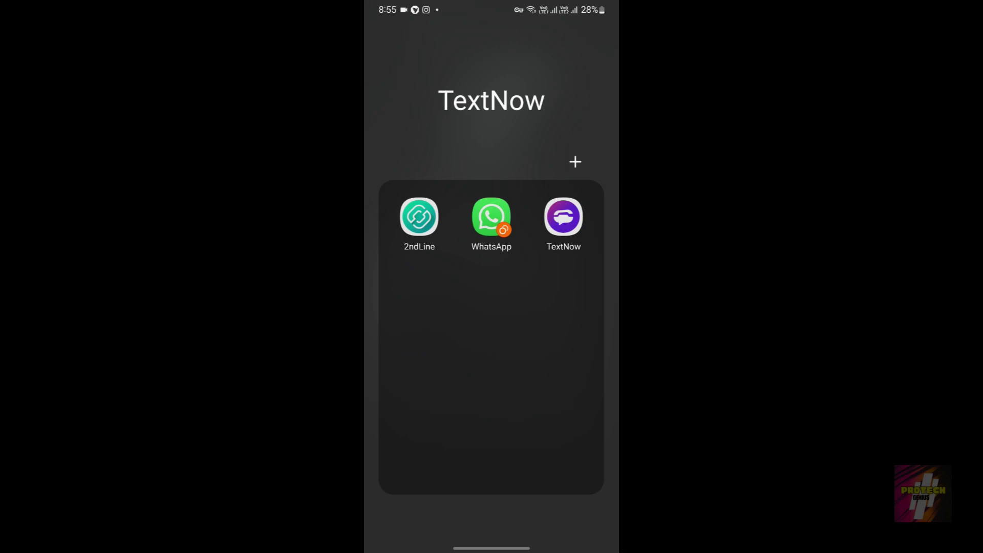
# Close the TextNow folder and scroll through the existing account's Settings and Help sections
pyautogui.click(592, 49)
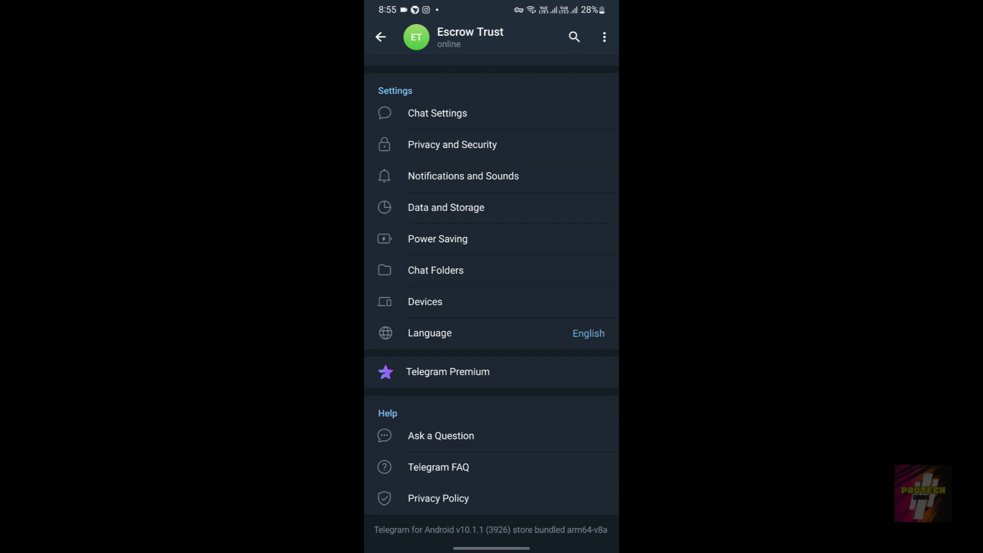
pyautogui.moveTo(405, 262)
pyautogui.mouseDown()
pyautogui.moveTo(406, 274)
pyautogui.moveTo(389, 214)
pyautogui.mouseUp()
pyautogui.moveTo(410, 231)
pyautogui.mouseDown()
pyautogui.moveTo(401, 195)
pyautogui.moveTo(415, 266)
pyautogui.moveTo(413, 257)
pyautogui.mouseUp()
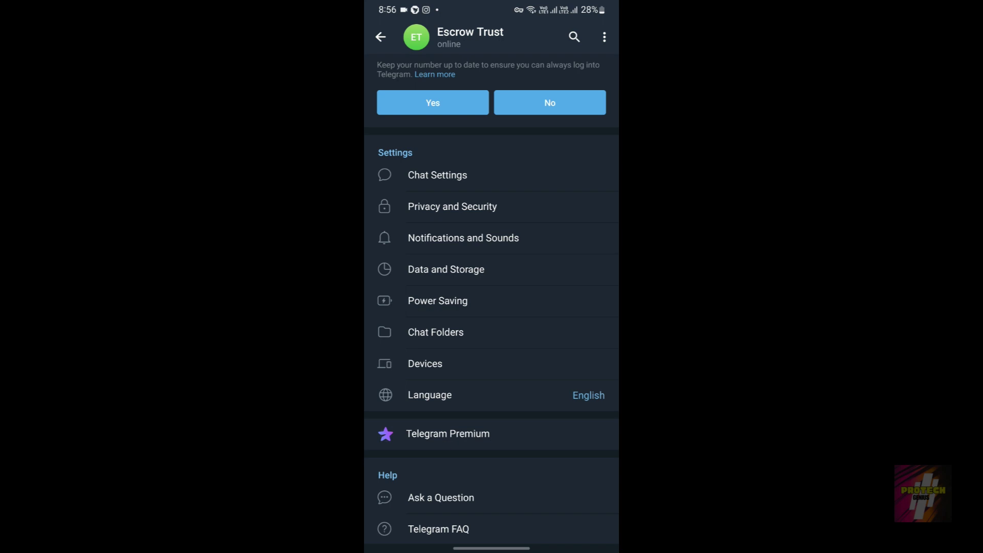